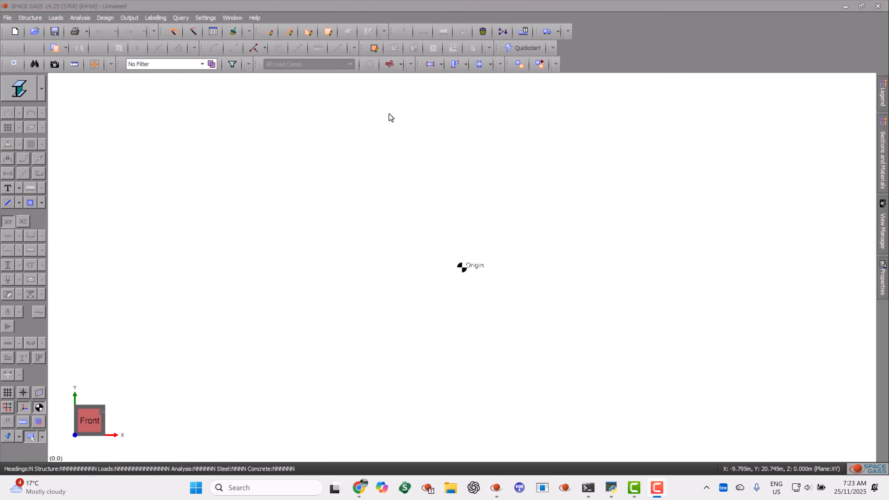
# Draw three connected members: a short sloping one, a horizontal one about 8.4 m long, and a vertical one down to about the origin's level.
pyautogui.click(287, 34)
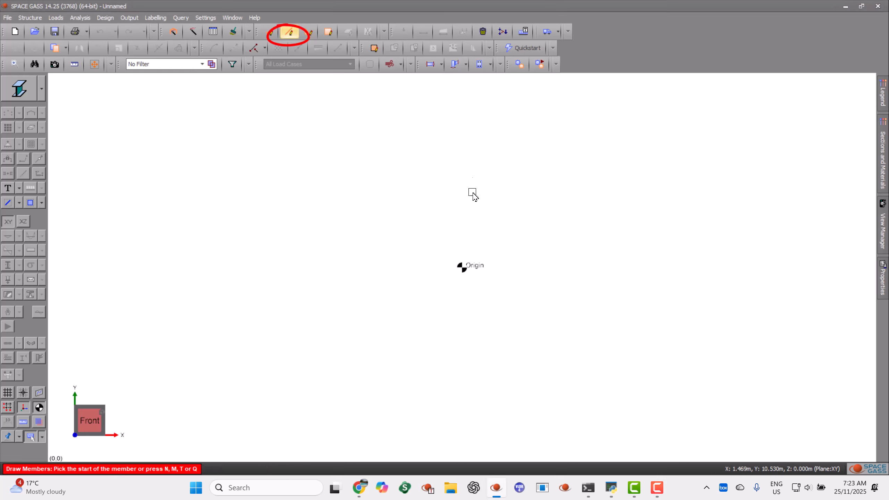
pyautogui.click(460, 236)
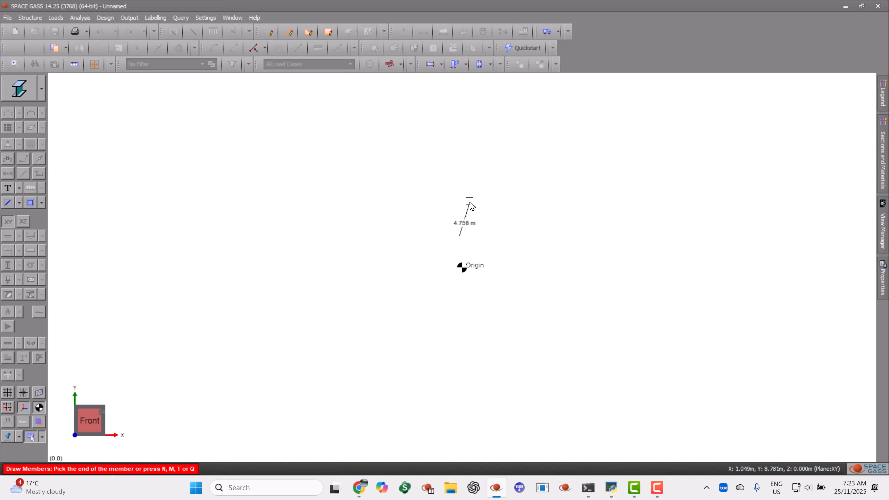
pyautogui.click(473, 199)
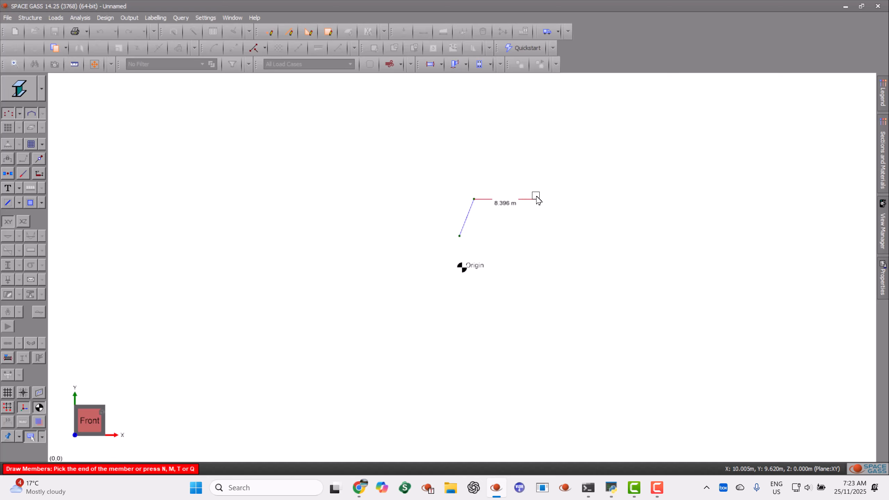
pyautogui.click(536, 198)
pyautogui.click(536, 266)
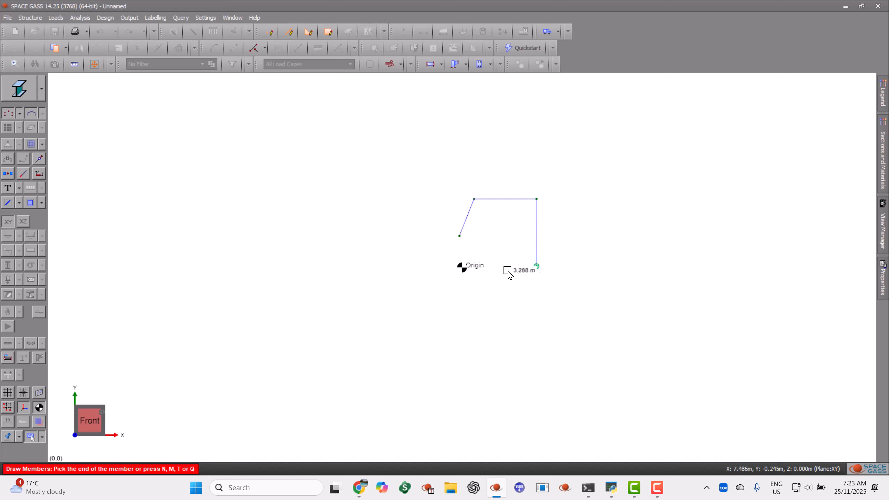
pyautogui.press('Escape')
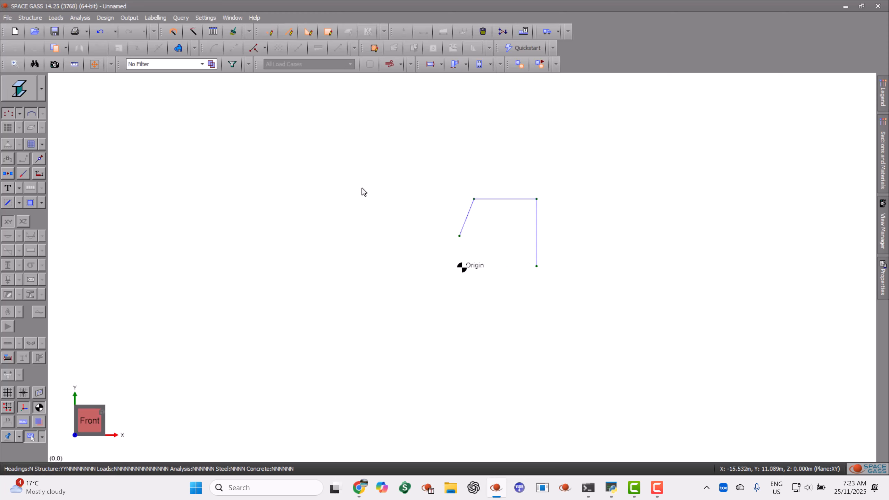
# Set the coordinates of the sloping member's lower end node to X 0 m and Y 2 m.
pyautogui.moveTo(380, 212); pyautogui.dragTo(356, 229, button='middle')
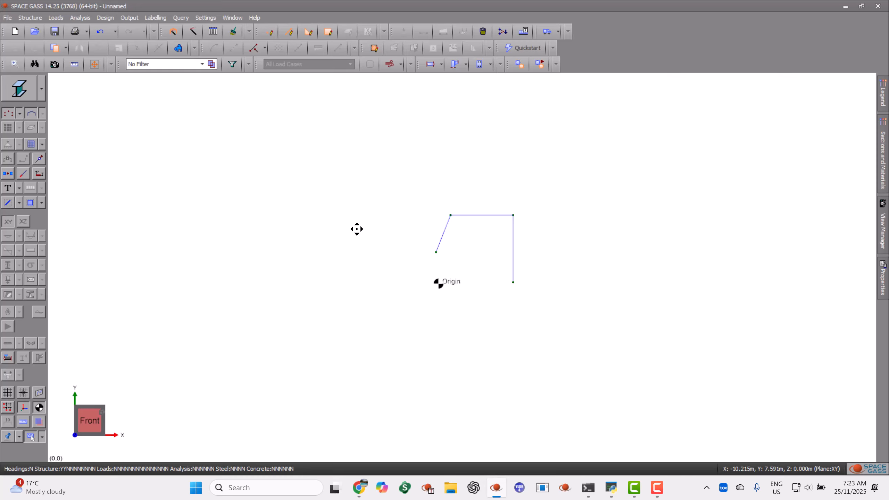
pyautogui.moveTo(356, 229); pyautogui.dragTo(286, 244, button='middle')
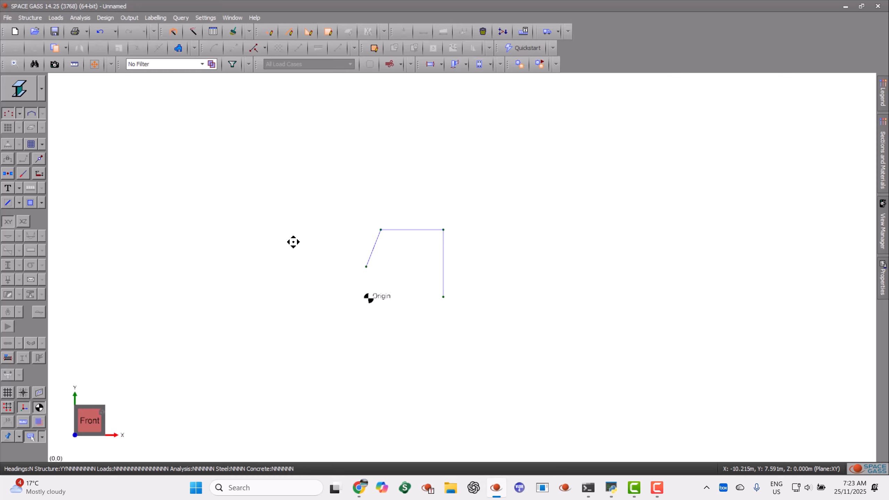
pyautogui.doubleClick(370, 269)
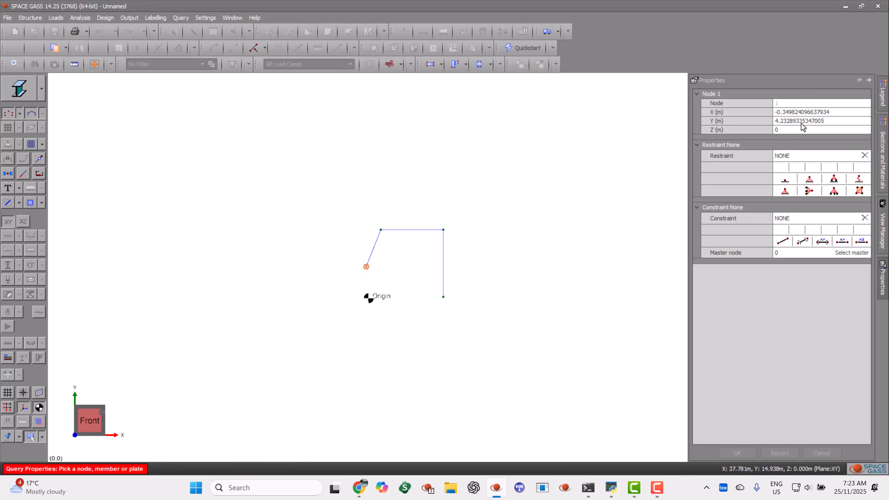
pyautogui.click(806, 112)
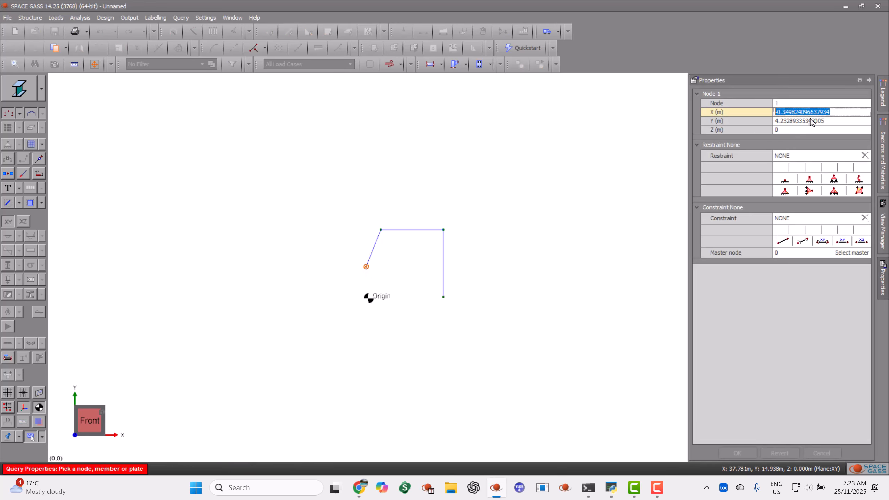
pyautogui.write('0')
pyautogui.press('Return')
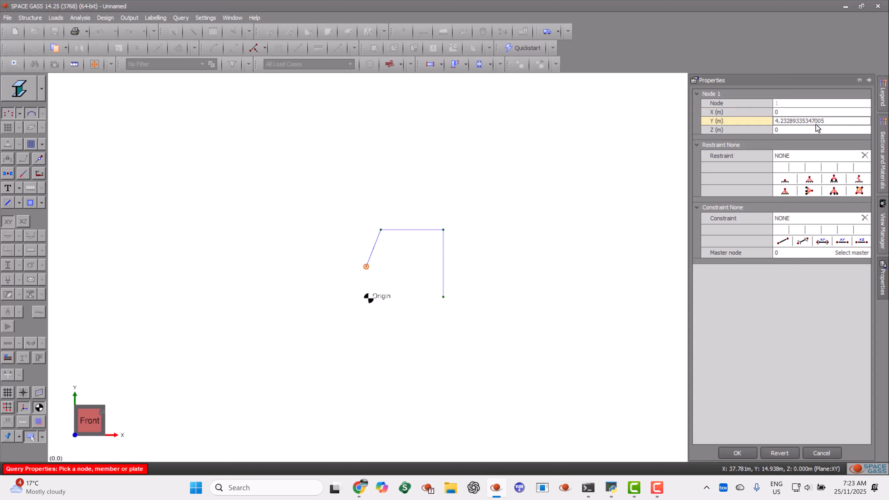
pyautogui.click(814, 121)
pyautogui.write('2')
pyautogui.click(737, 453)
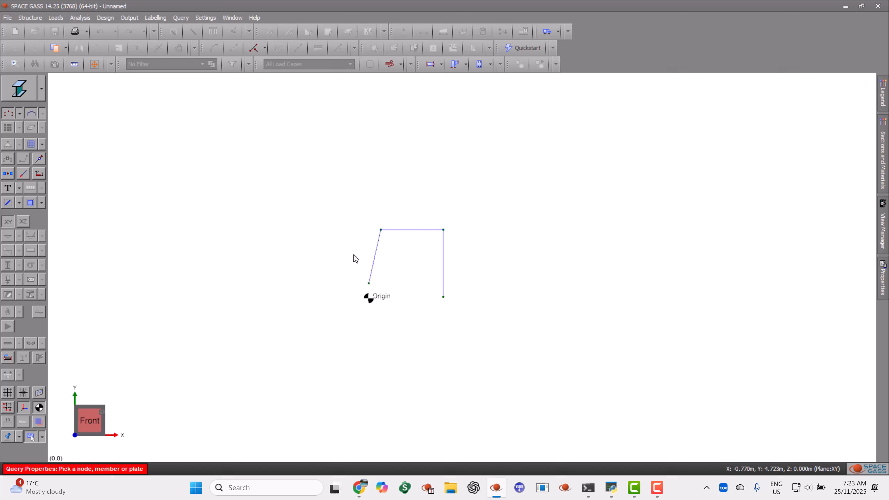
# Move the node joining the sloping and horizontal members to X 1 m, Y 6 m.
pyautogui.click(381, 230)
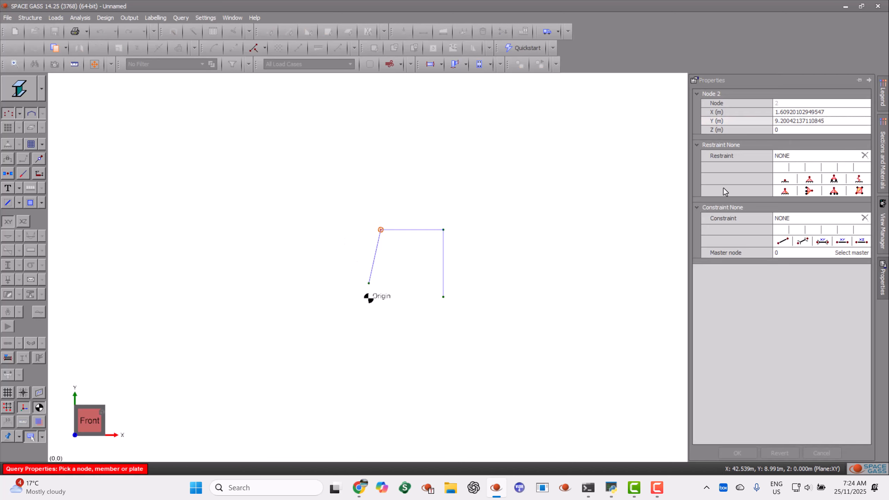
pyautogui.click(788, 113)
pyautogui.write('1')
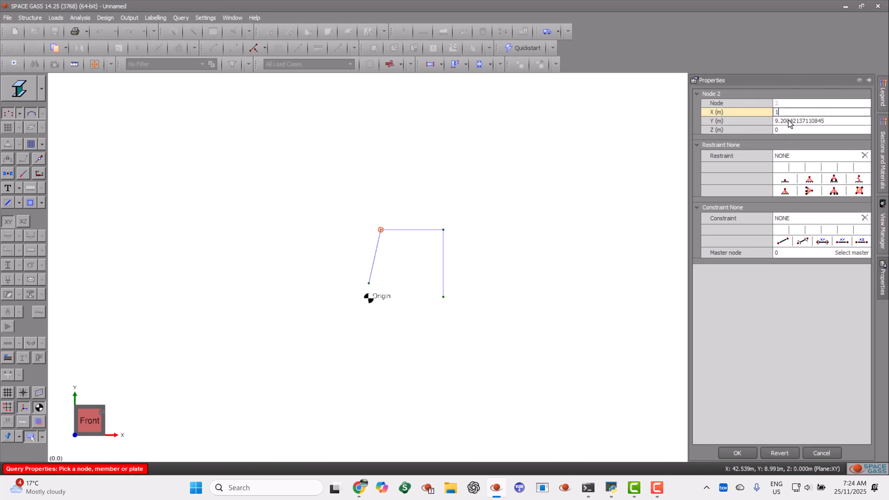
pyautogui.click(789, 121)
pyautogui.write('8')
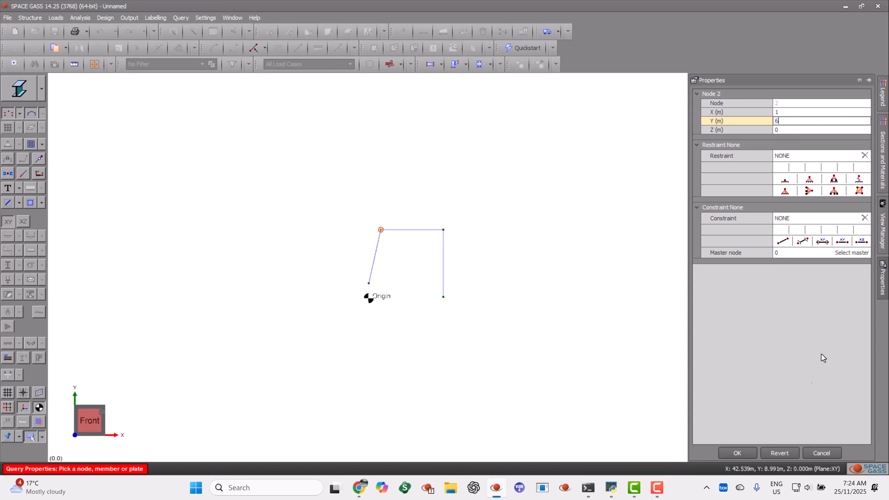
pyautogui.click(730, 455)
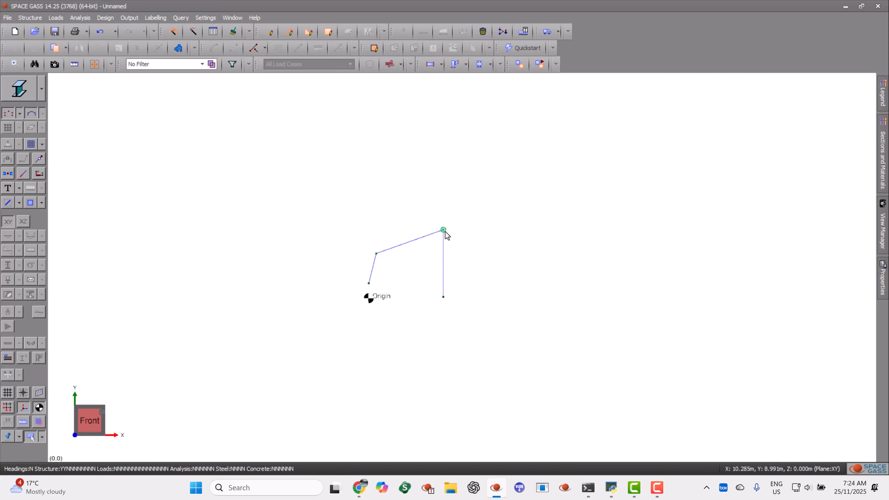
# Move the node joining the horizontal and vertical members to X 6 m, Y 6 m.
pyautogui.click(444, 231)
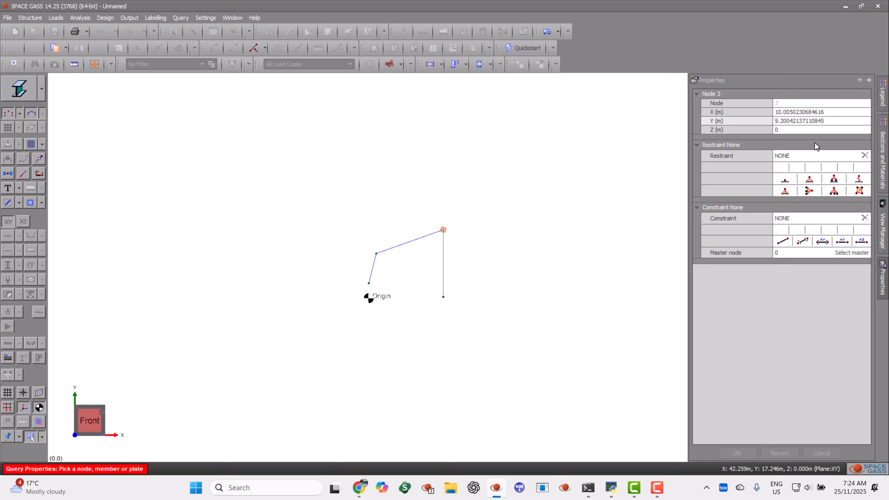
pyautogui.click(800, 113)
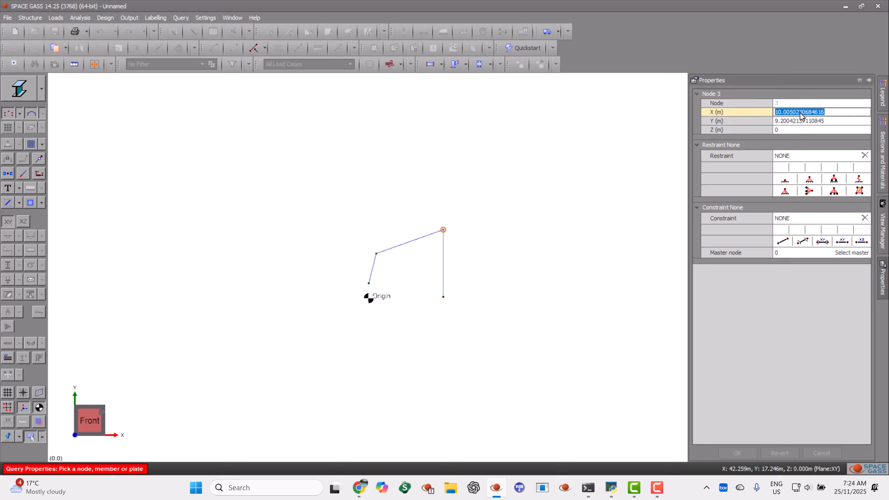
pyautogui.write('6')
pyautogui.click(796, 121)
pyautogui.write('6')
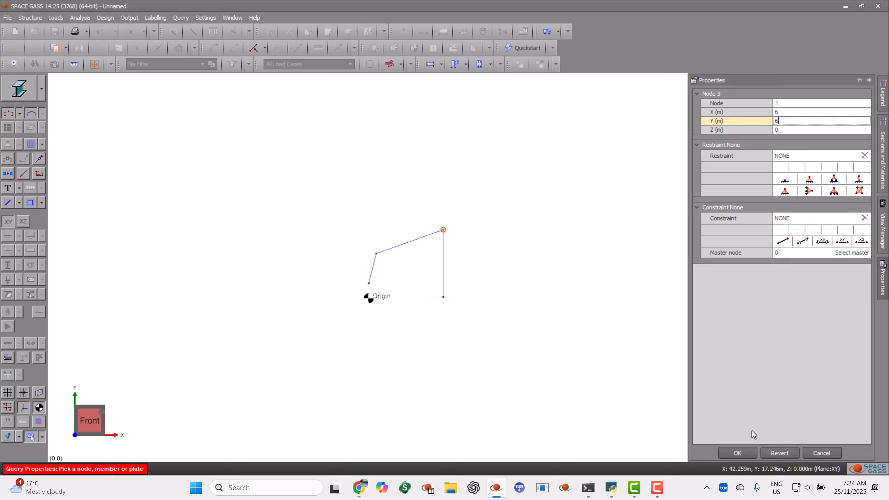
pyautogui.click(737, 453)
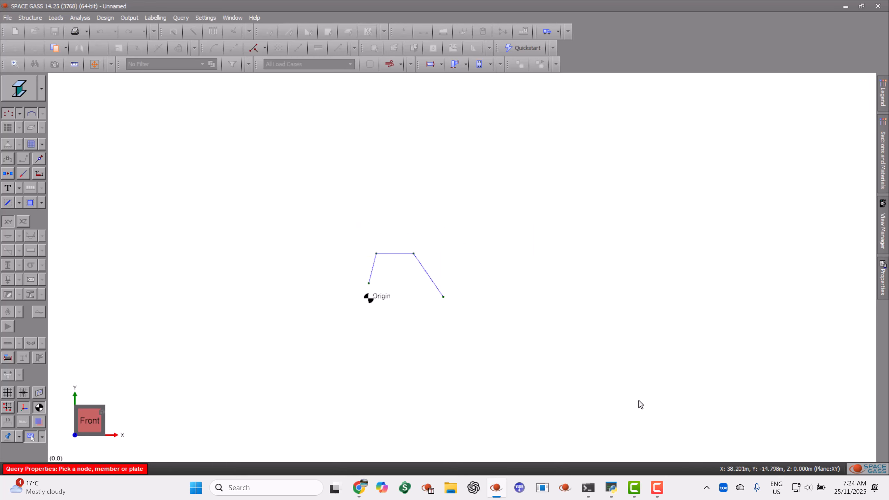
# Set the coordinates of the frame's remaining free end node to X 6 m and Y 0 m.
pyautogui.click(442, 297)
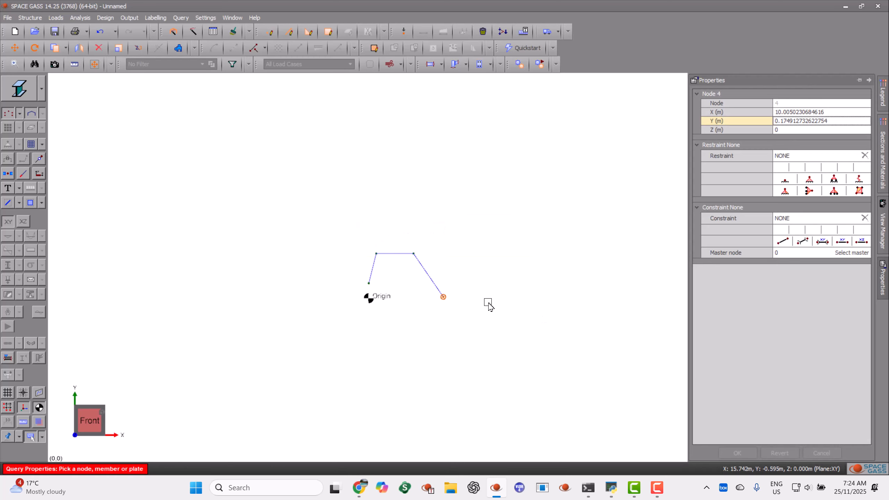
pyautogui.click(800, 113)
pyautogui.write('6')
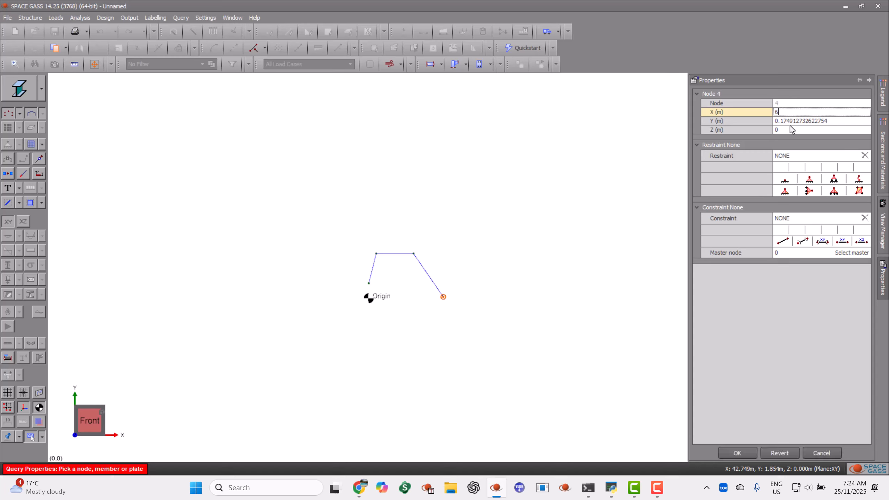
pyautogui.click(790, 121)
pyautogui.write('0')
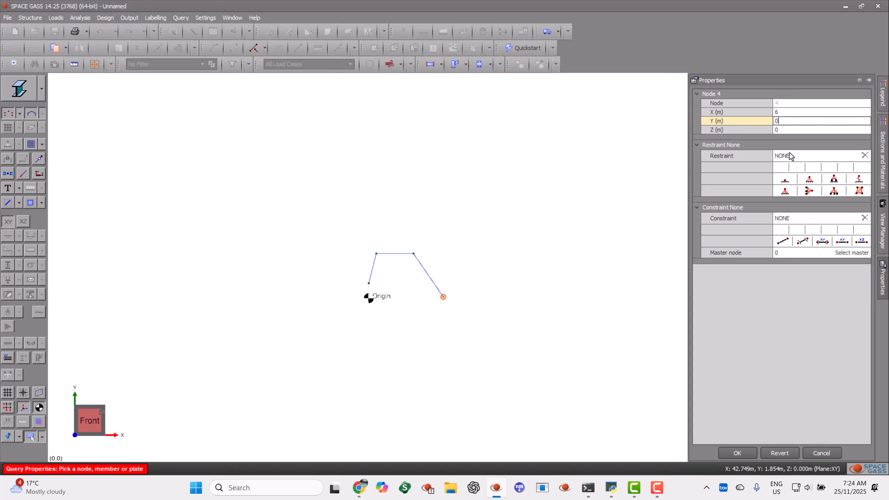
pyautogui.click(747, 454)
pyautogui.rightClick(561, 385)
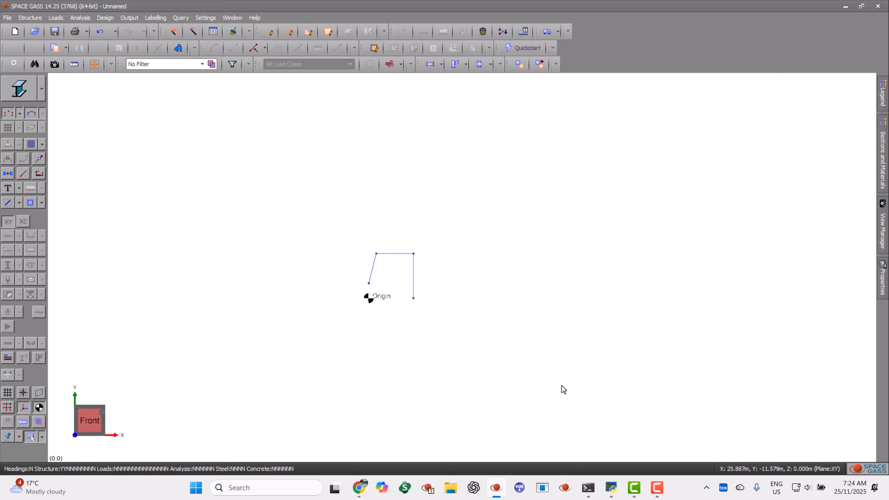
# Assign section 2 to the sloping and vertical members, using 410 UB 53.7 from the Aust300 universal beams library.
pyautogui.middleClick(561, 386)
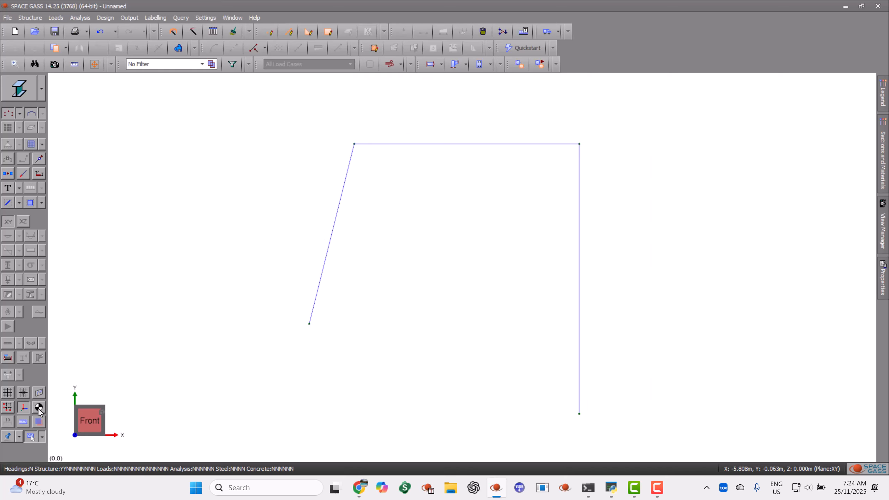
pyautogui.moveTo(246, 302); pyautogui.dragTo(274, 307, button='middle')
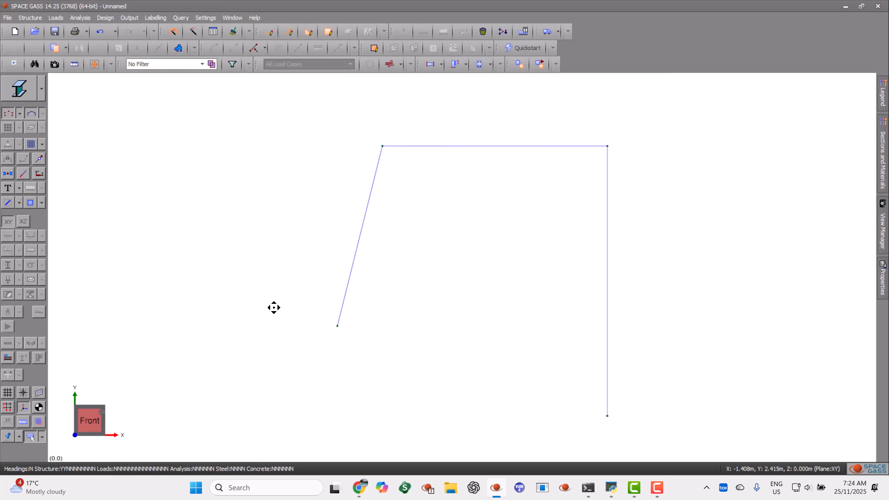
pyautogui.click(360, 244)
pyautogui.click(608, 266)
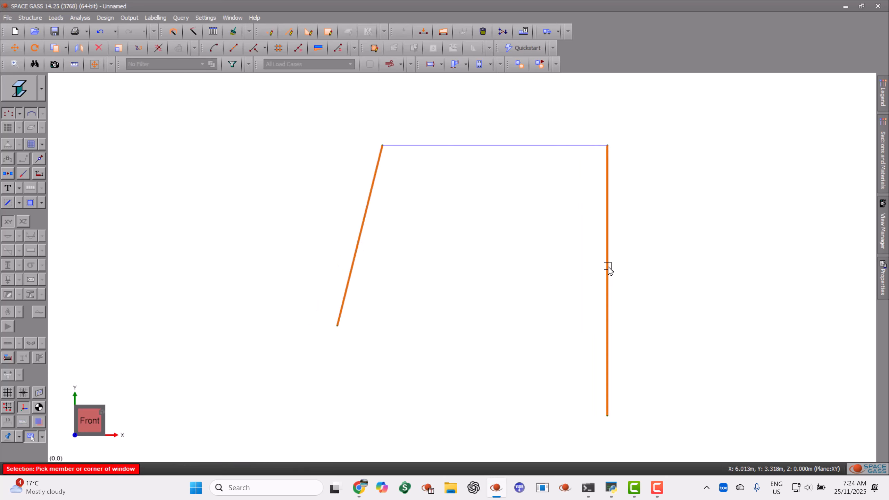
pyautogui.rightClick(607, 266)
pyautogui.click(663, 207)
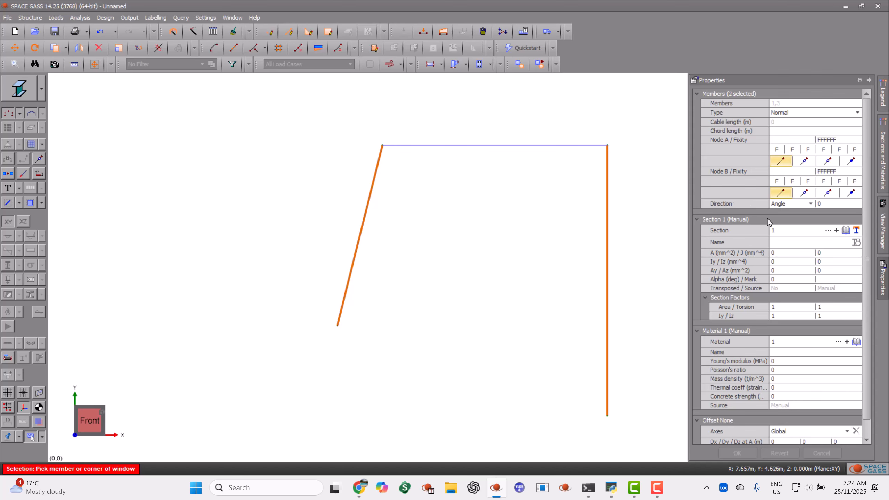
pyautogui.click(785, 230)
pyautogui.write('2')
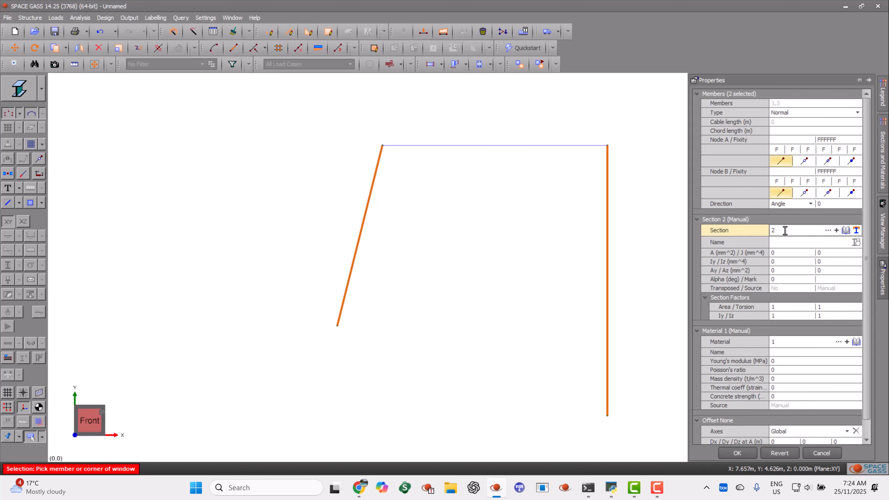
pyautogui.click(846, 230)
pyautogui.click(345, 109)
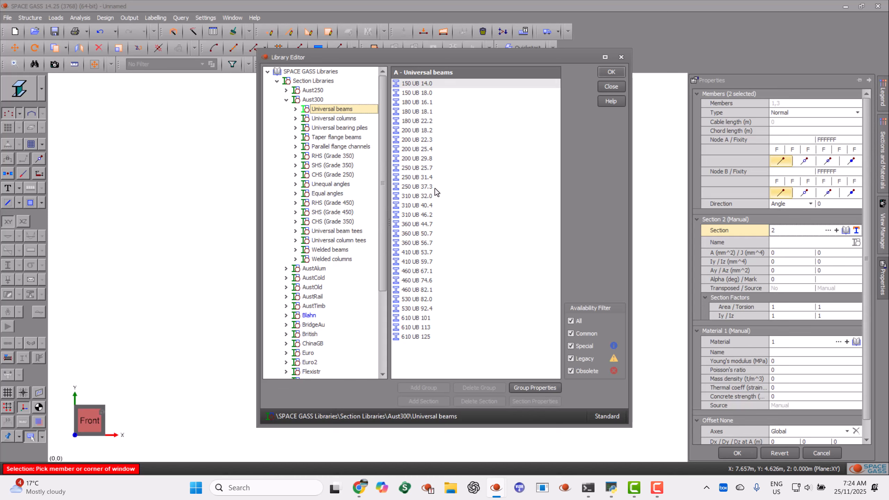
pyautogui.click(422, 252)
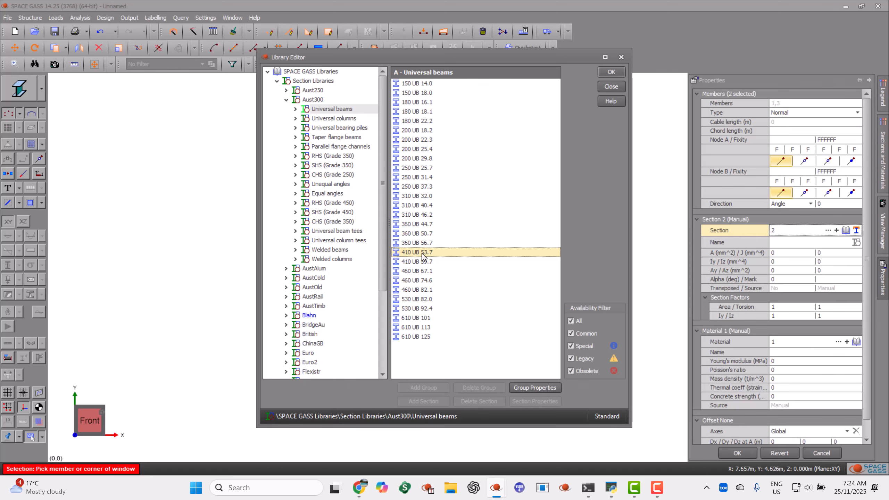
pyautogui.click(607, 71)
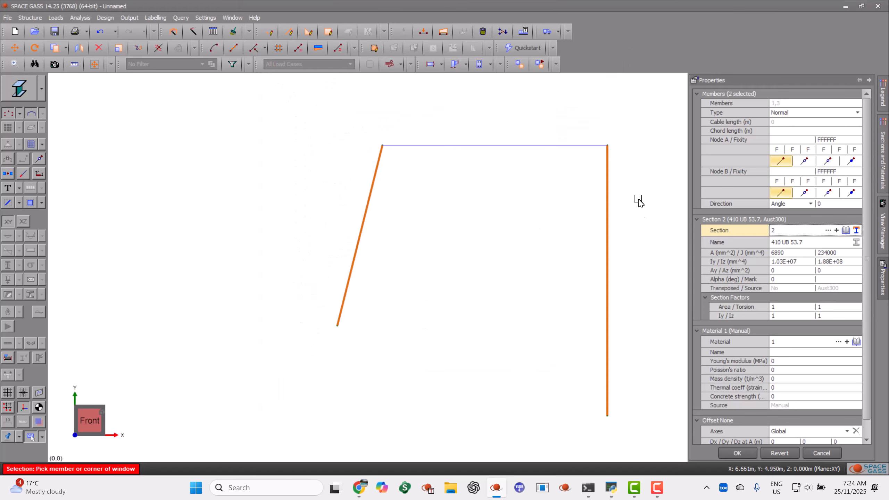
# Set the two selected members' material to STEEL from the Aust material library and apply the properties.
pyautogui.click(856, 342)
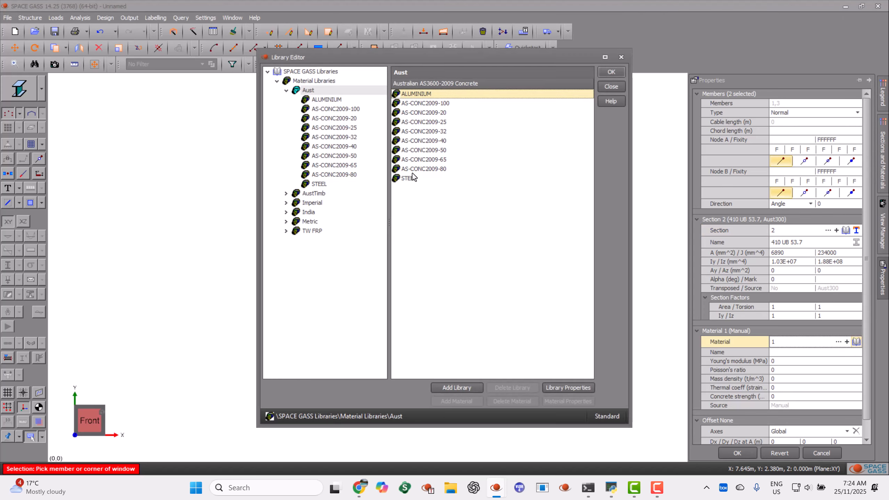
pyautogui.click(315, 185)
pyautogui.doubleClick(314, 184)
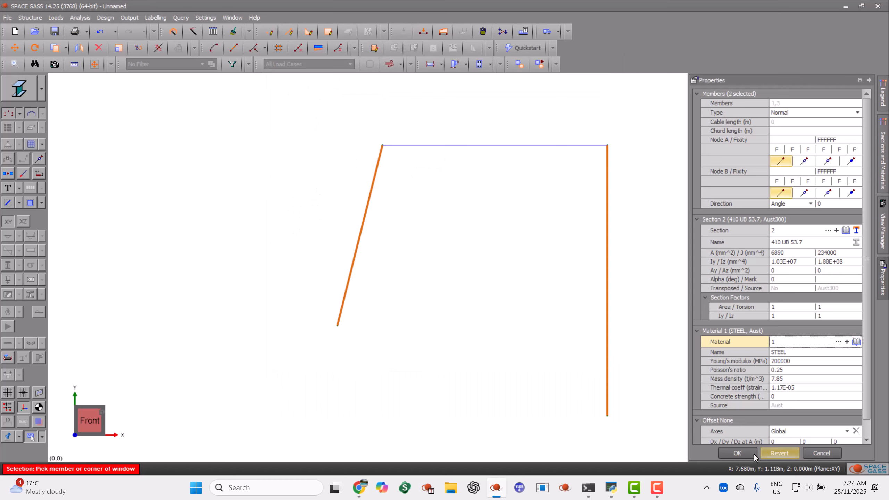
pyautogui.click(740, 453)
# Assign section 3 to the horizontal member, using 310 UB 32.0 from the Aust300 universal beams library, and apply the properties.
pyautogui.doubleClick(538, 146)
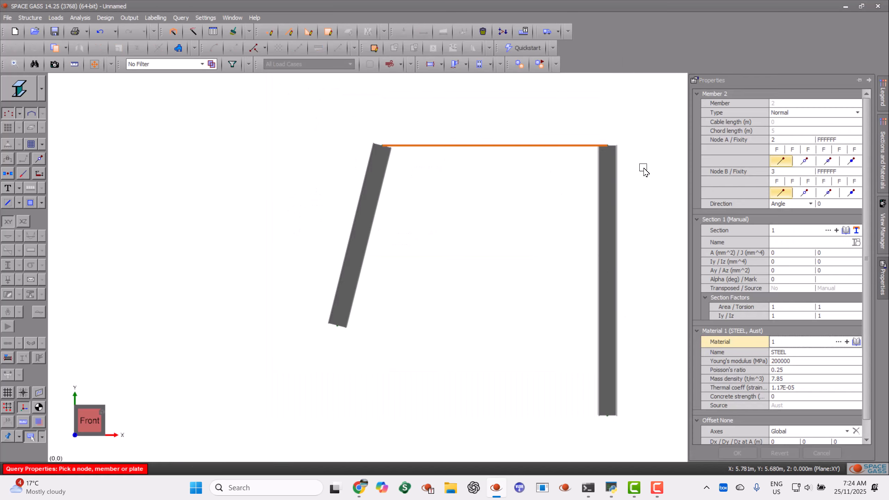
pyautogui.click(783, 230)
pyautogui.write('3')
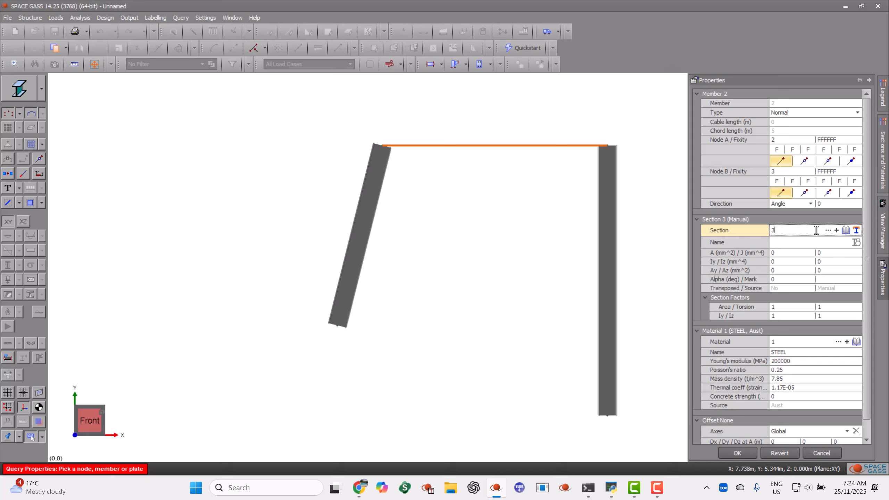
pyautogui.click(845, 231)
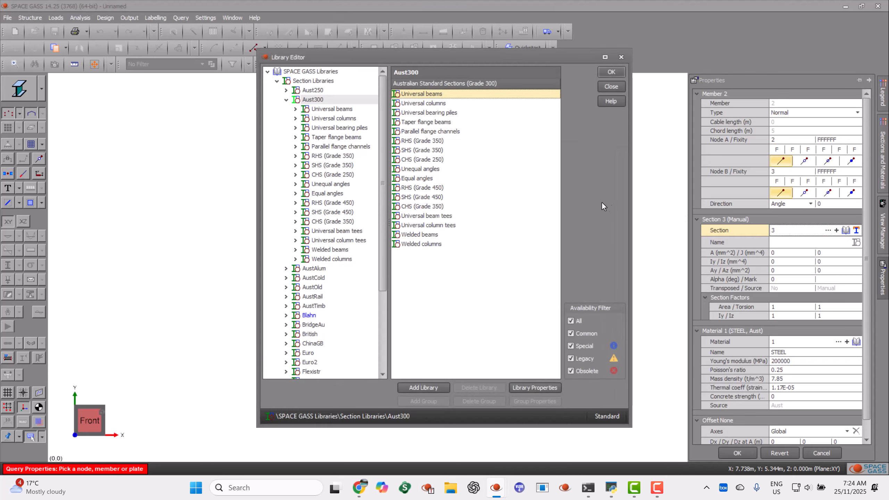
pyautogui.click(333, 109)
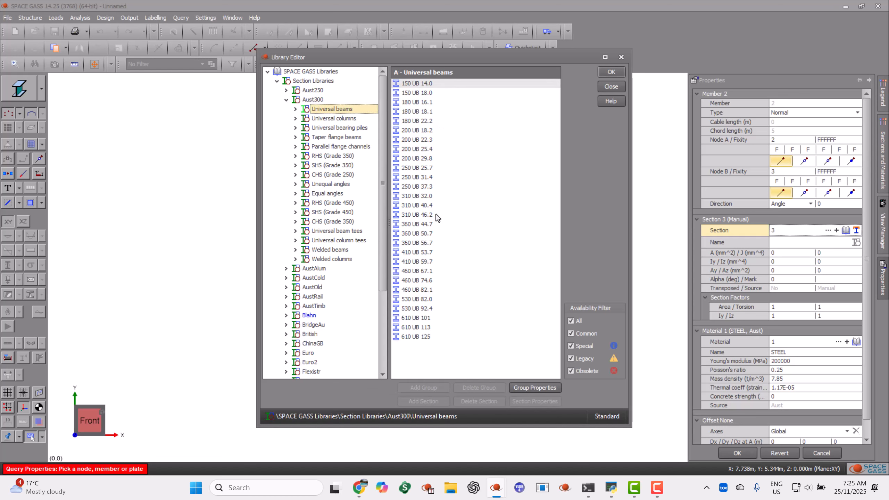
pyautogui.click(425, 199)
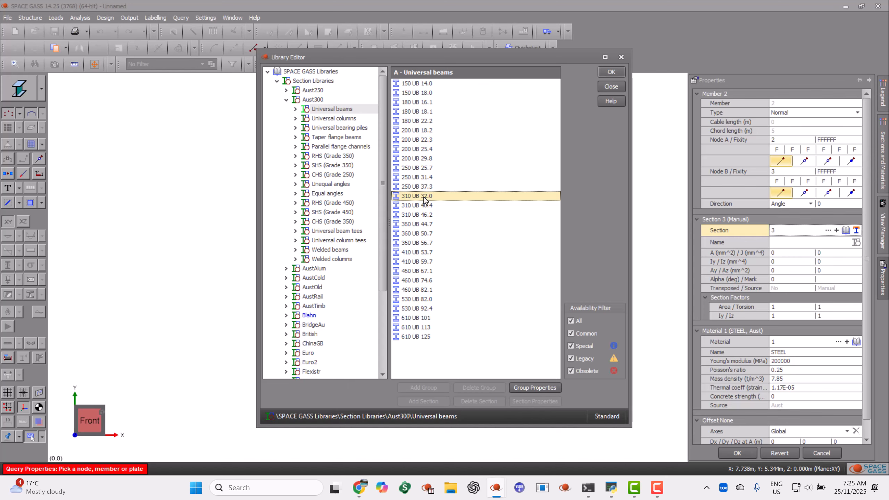
pyautogui.click(612, 72)
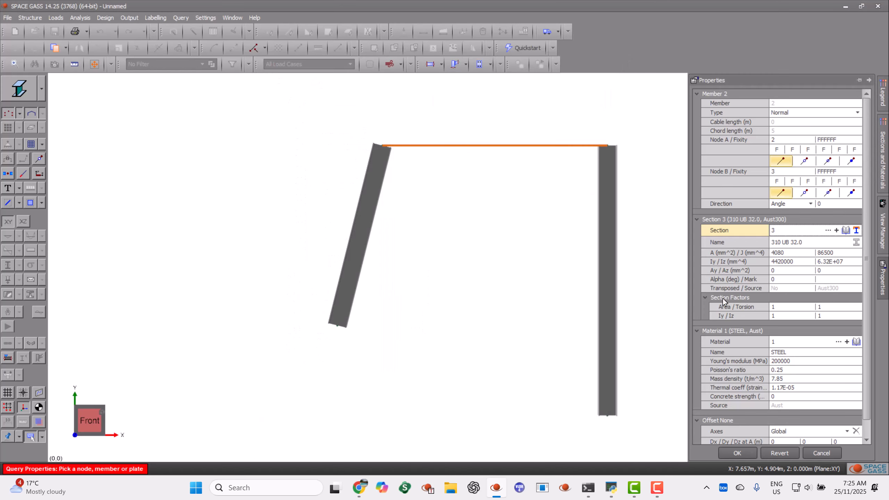
pyautogui.click(733, 454)
# Apply a 5 kN X force in load case 1 to the node joining the sloping and horizontal members.
pyautogui.moveTo(444, 234); pyautogui.dragTo(391, 242, button='middle')
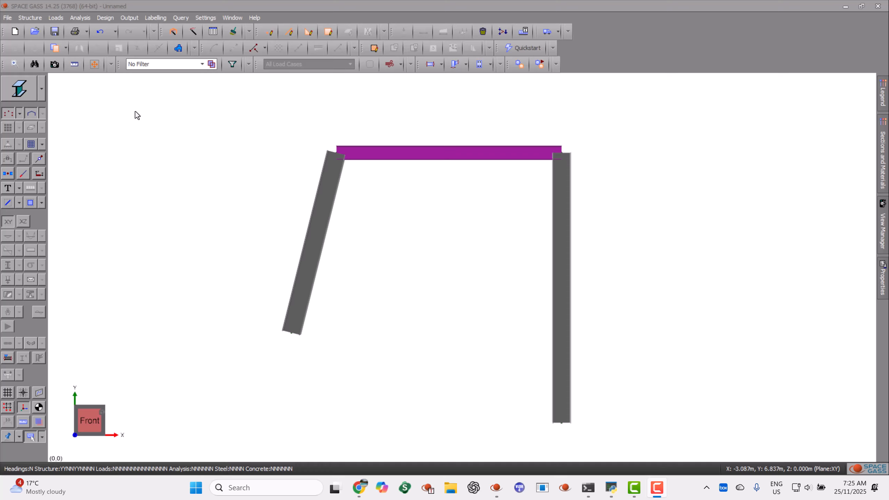
pyautogui.click(337, 155)
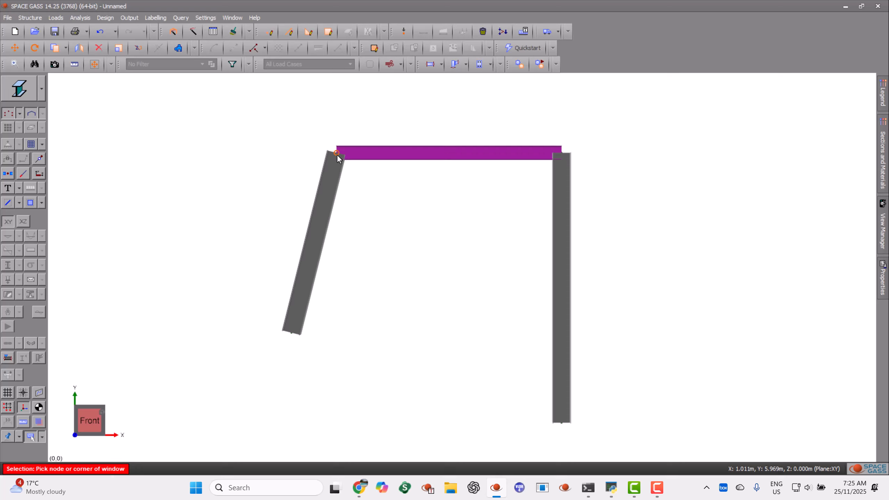
pyautogui.rightClick(337, 154)
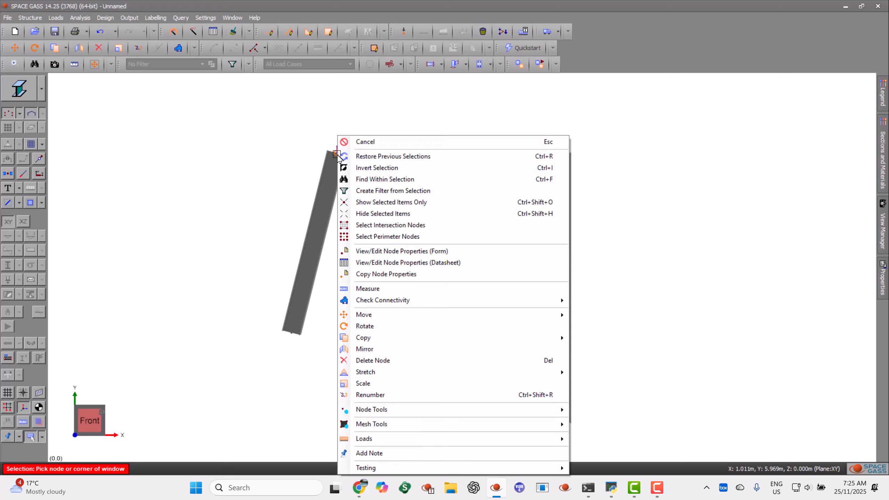
pyautogui.moveTo(498, 435)
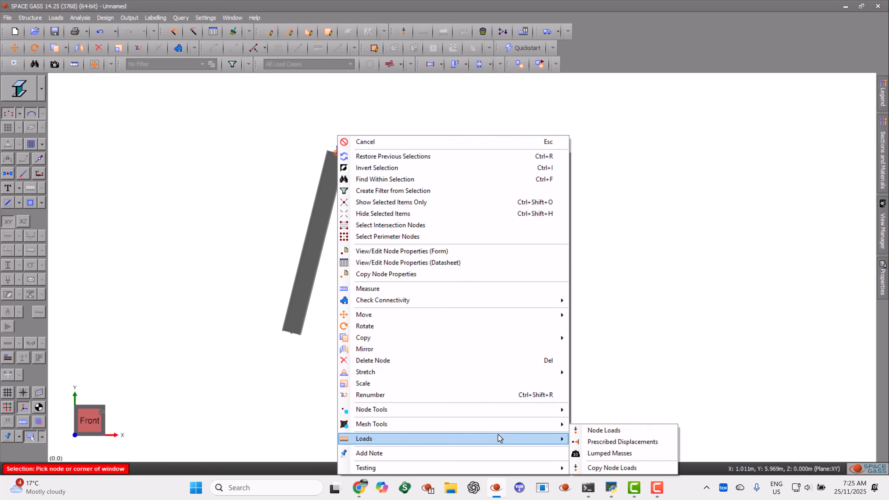
pyautogui.click(620, 430)
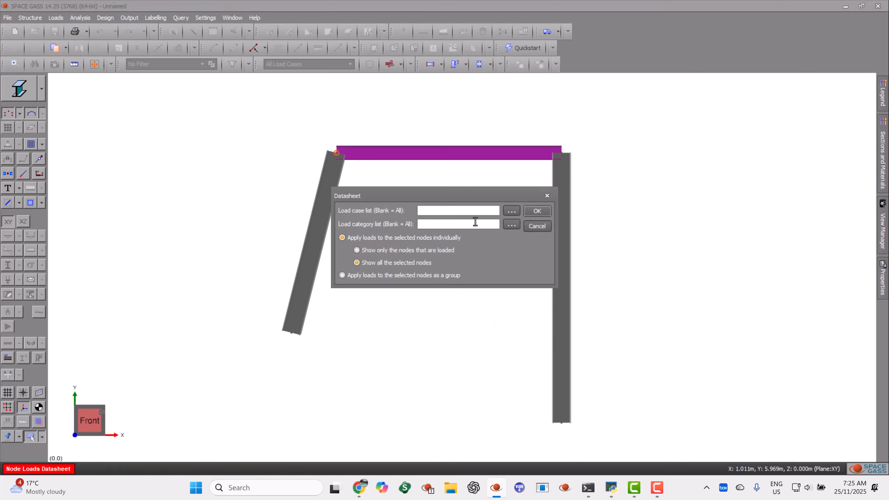
pyautogui.write('1')
pyautogui.click(536, 211)
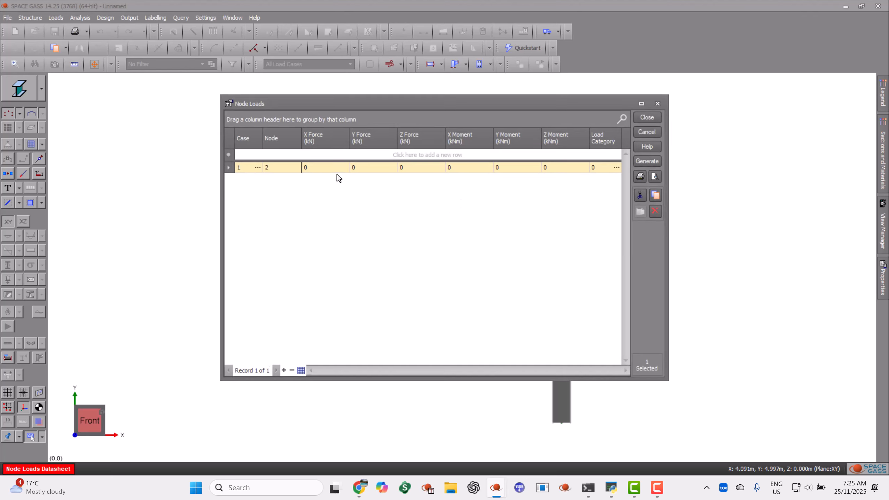
pyautogui.click(325, 168)
pyautogui.write('5')
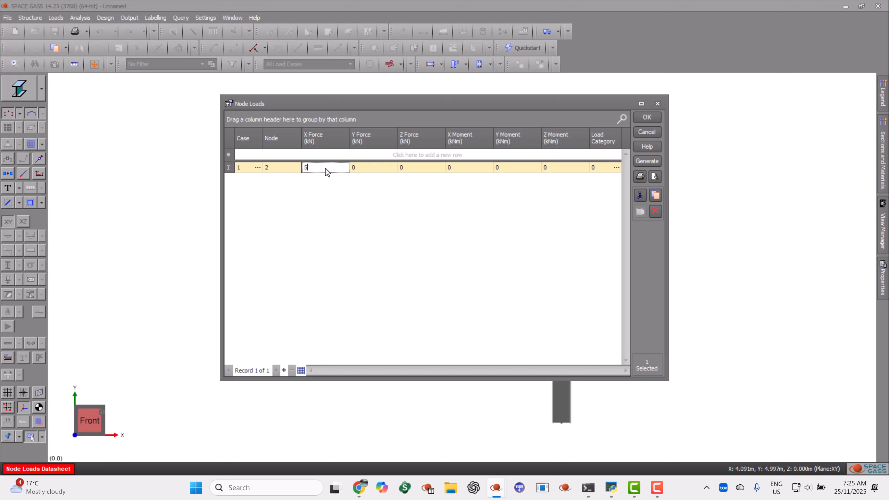
pyautogui.click(642, 117)
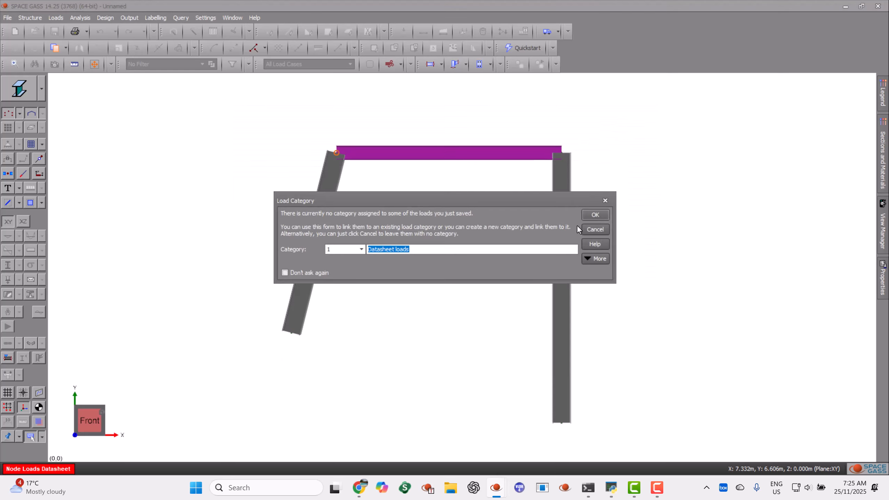
# Leave the node load without a load category and title load case 1 as LC1.
pyautogui.click(590, 230)
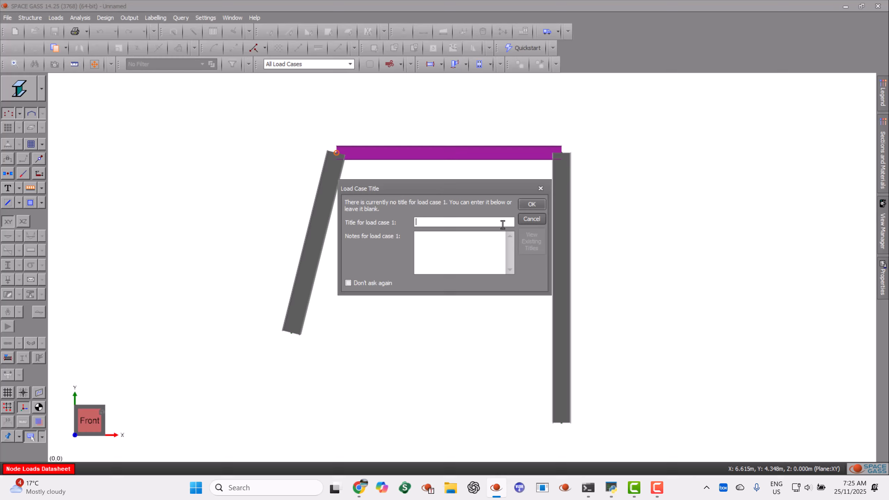
pyautogui.write('LC1')
pyautogui.click(539, 204)
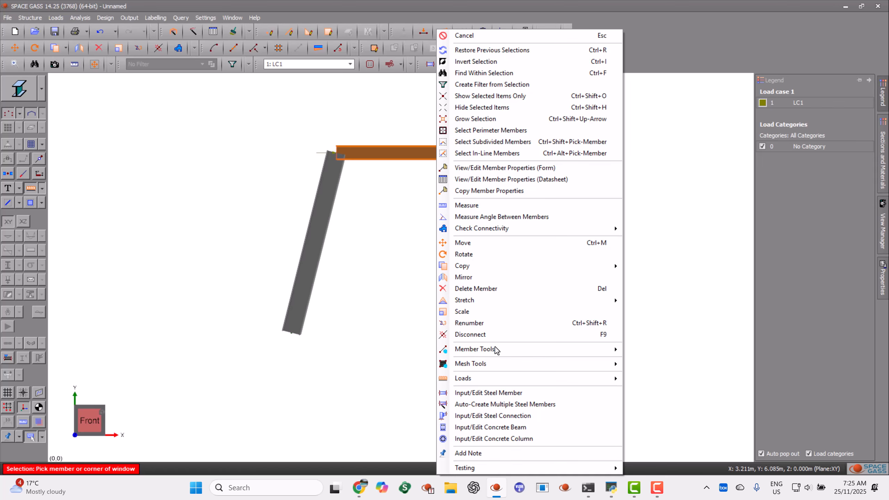
# Apply a uniform Y distributed force of -2.3 kN/m along the horizontal member in load case 1, without assigning a load category.
pyautogui.moveTo(576, 381)
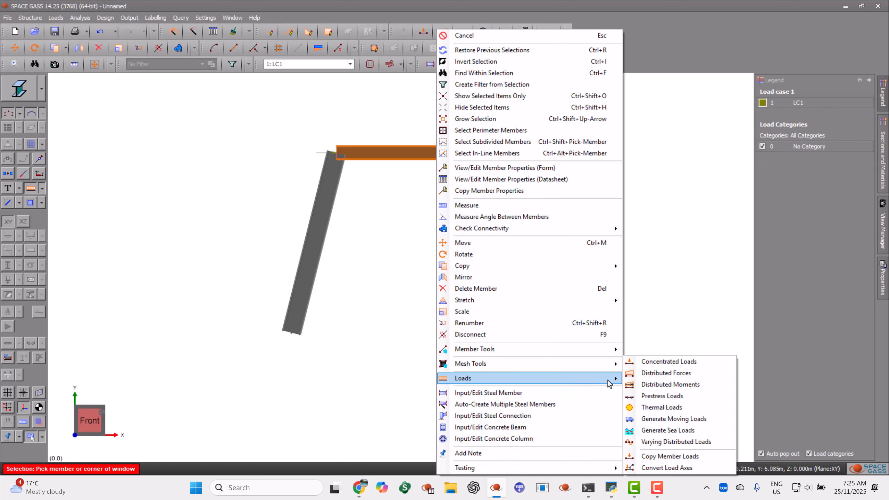
pyautogui.click(666, 373)
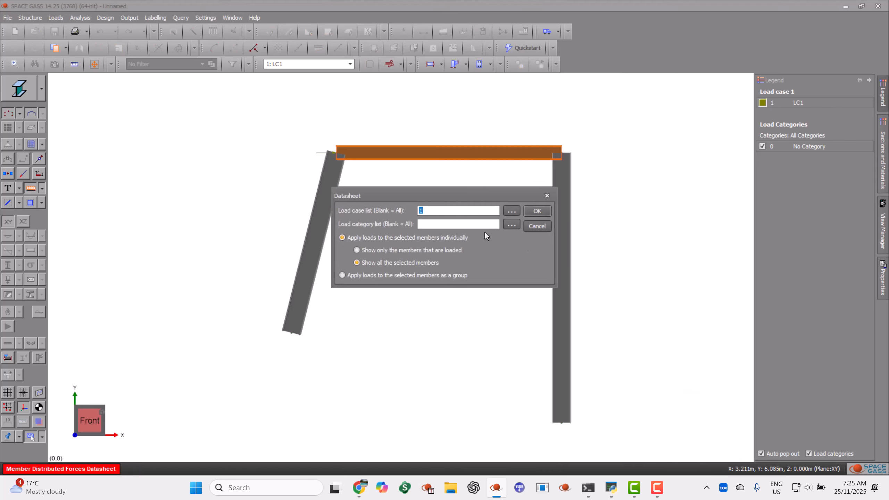
pyautogui.click(545, 211)
pyautogui.click(477, 176)
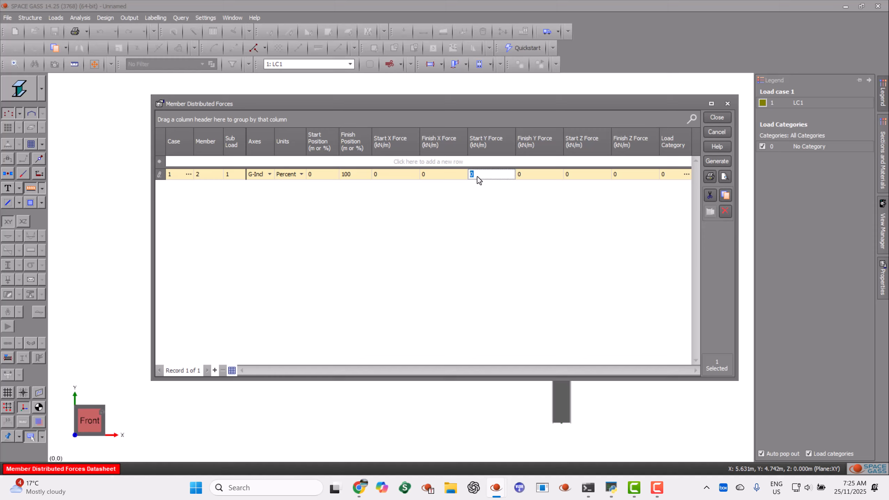
pyautogui.write('-2.3')
pyautogui.press('Tab')
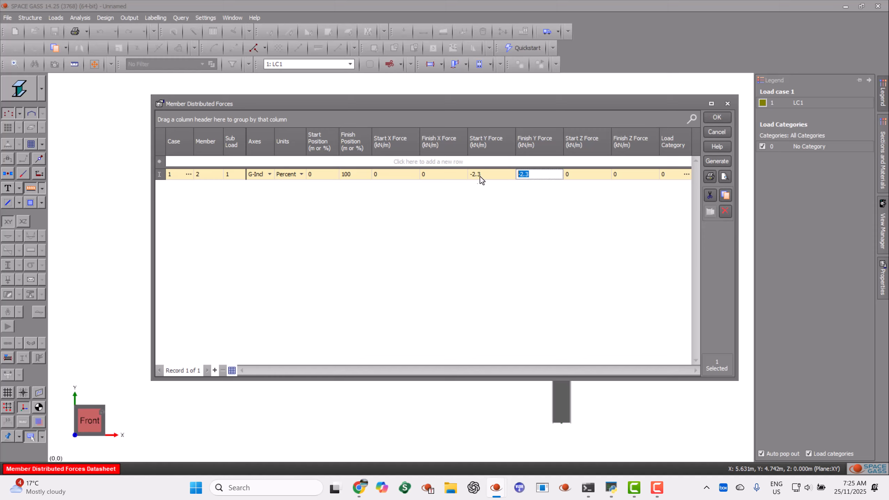
pyautogui.click(717, 117)
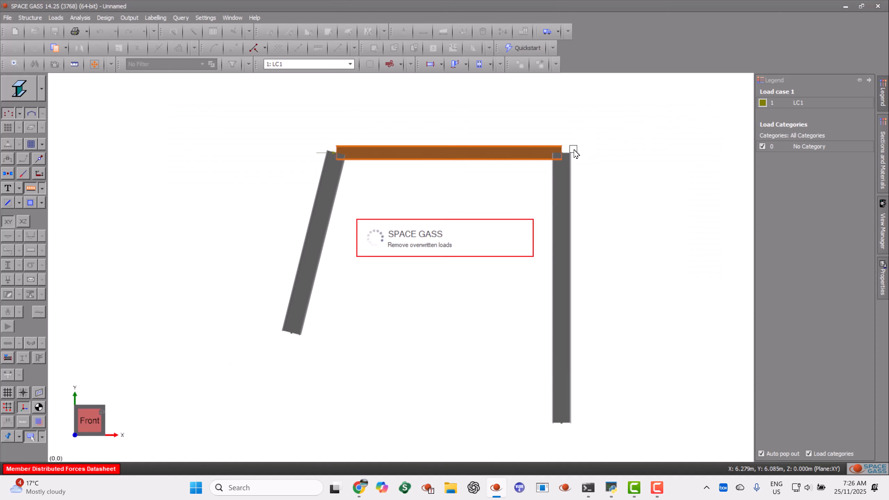
pyautogui.click(591, 230)
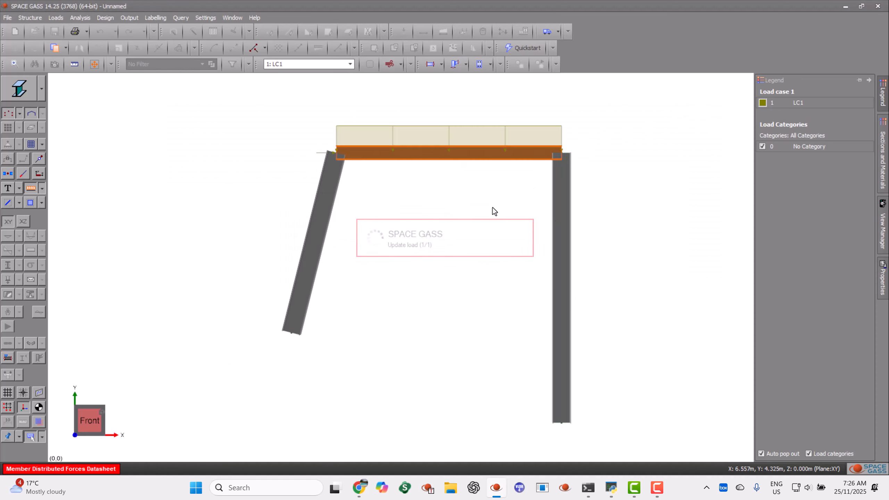
# Add a self weight load to load case 1 with the default accelerations.
pyautogui.moveTo(479, 205); pyautogui.dragTo(438, 204, button='middle')
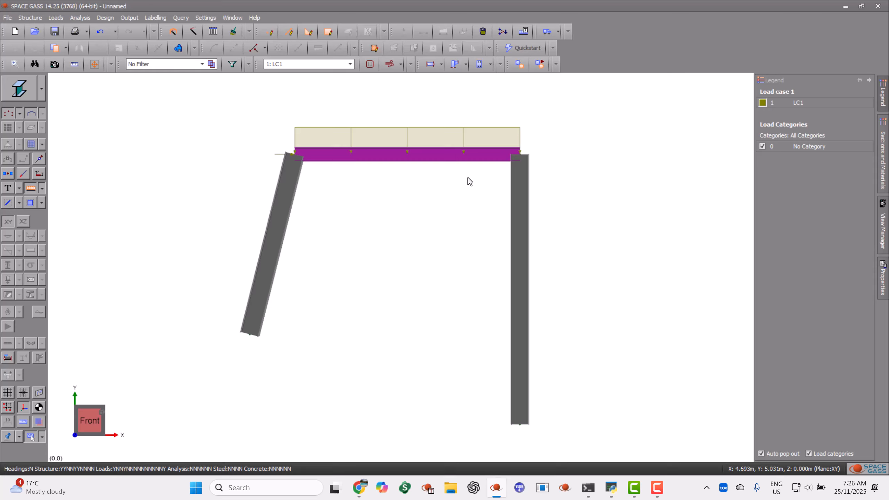
pyautogui.click(484, 32)
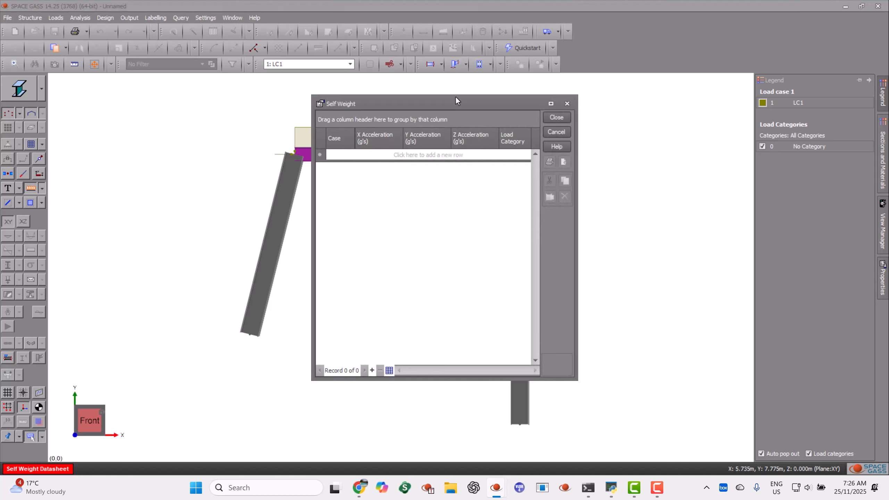
pyautogui.click(348, 155)
pyautogui.write('1')
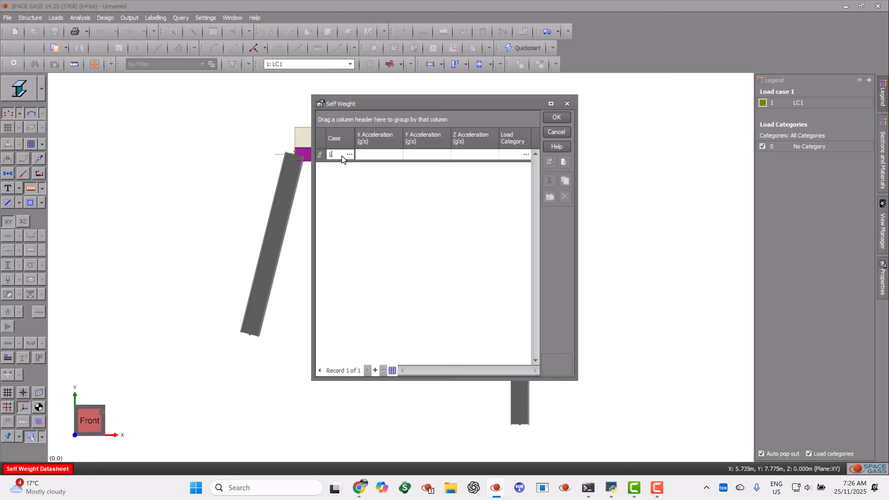
pyautogui.press('Return')
pyautogui.click(556, 118)
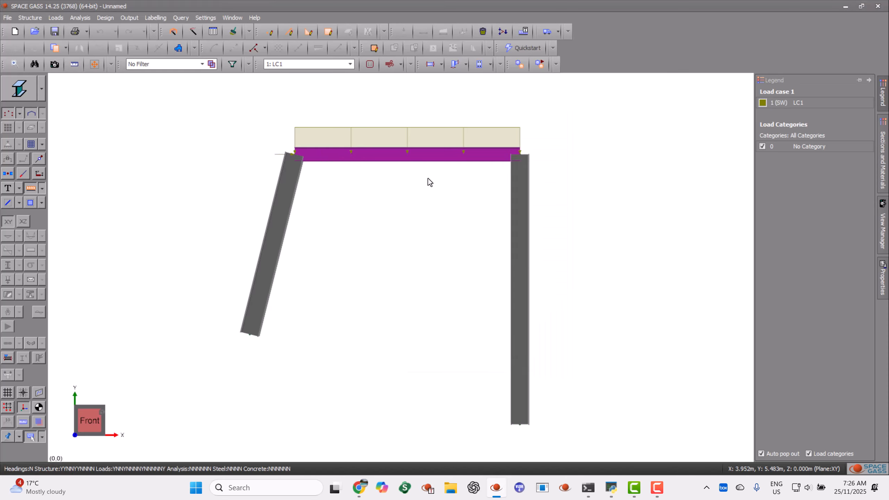
# Apply a pinned restraint (FFFFRR) to the base node of the sloping member.
pyautogui.doubleClick(249, 334)
pyautogui.click(810, 180)
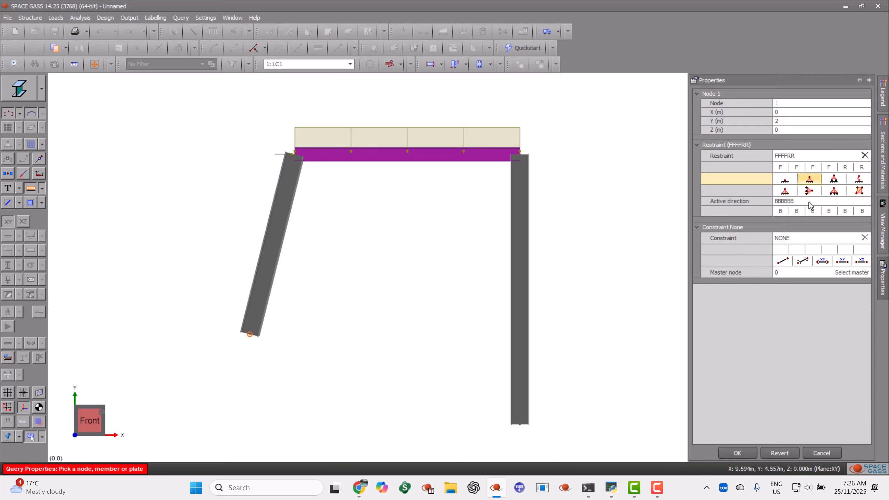
pyautogui.click(741, 453)
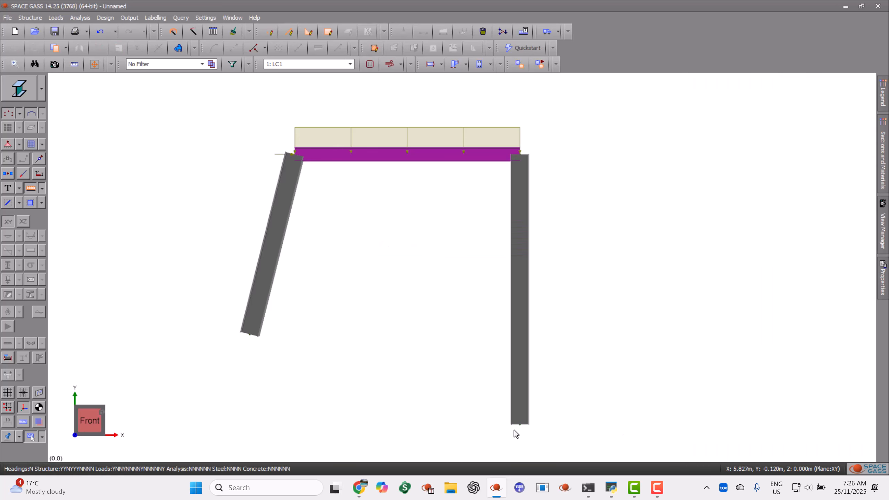
# Apply a fully fixed restraint (FFFFFF) to the base node of the vertical member.
pyautogui.click(520, 424)
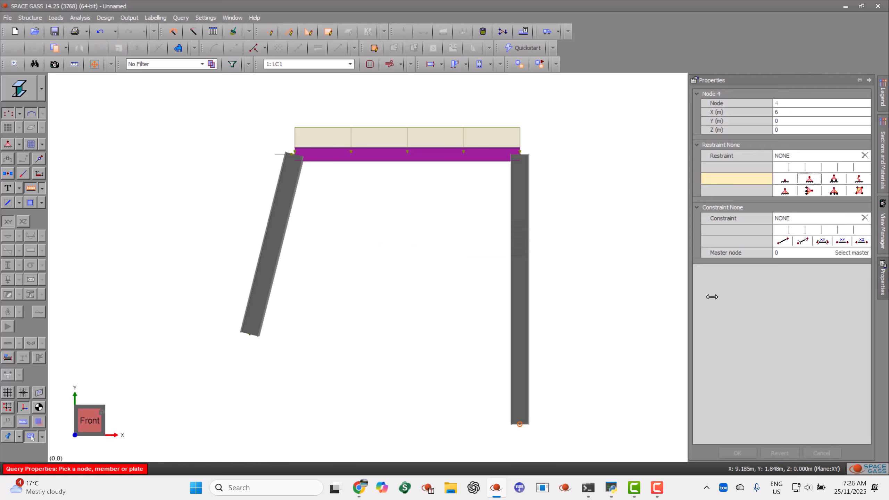
pyautogui.click(785, 180)
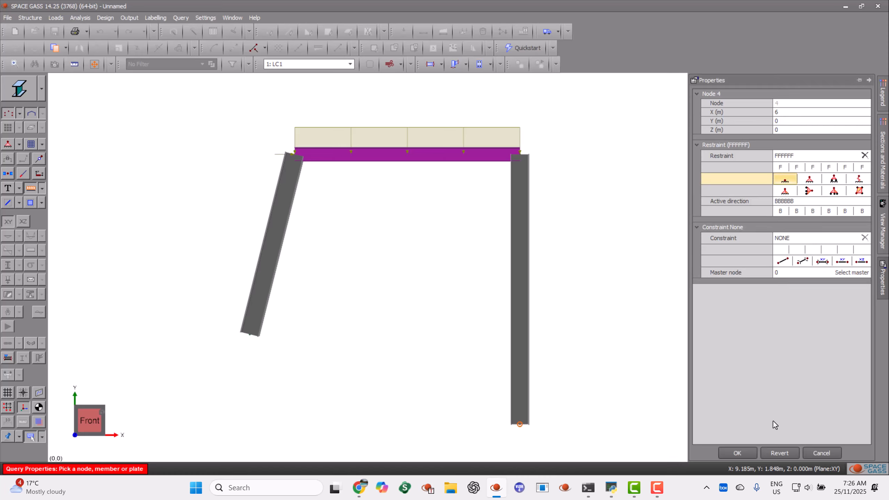
pyautogui.click(737, 450)
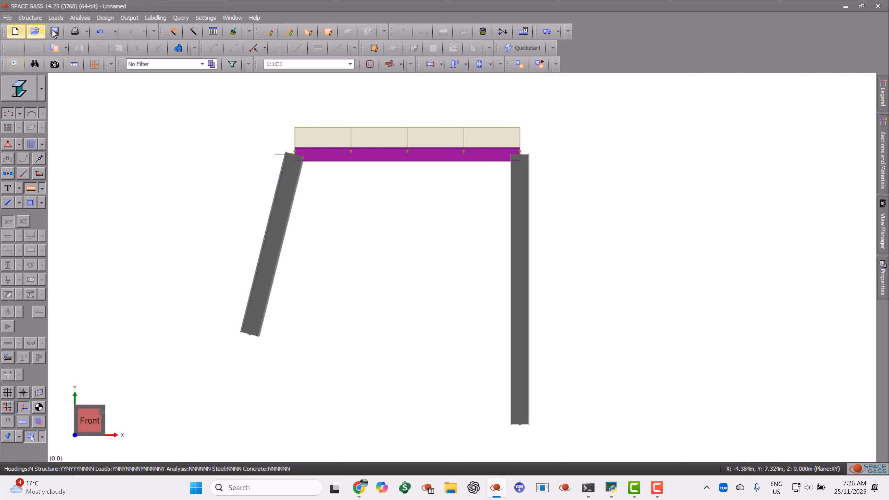
# Run a linear static analysis of the frame and display its bending moment diagram for load case 1.
pyautogui.click(80, 17)
pyautogui.click(91, 31)
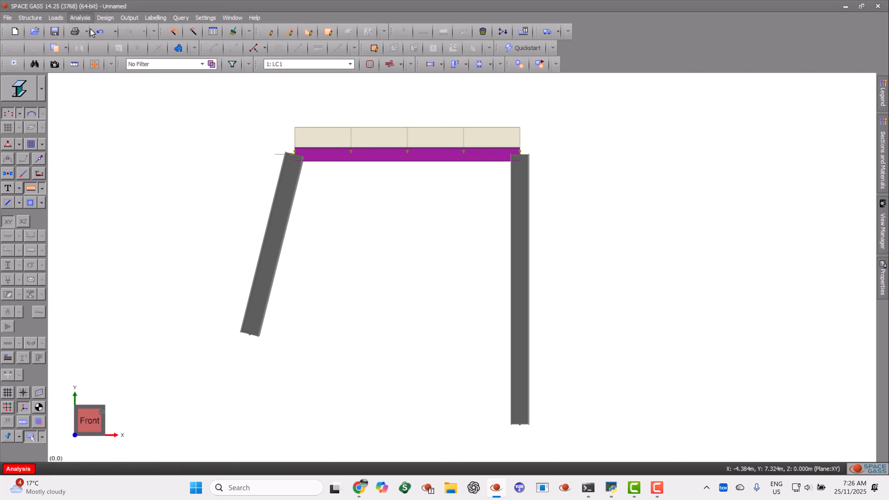
pyautogui.click(601, 141)
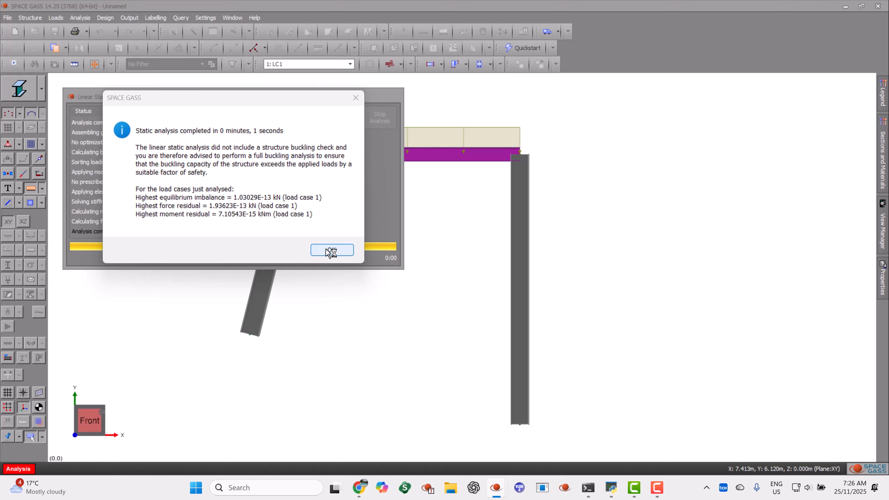
pyautogui.click(327, 250)
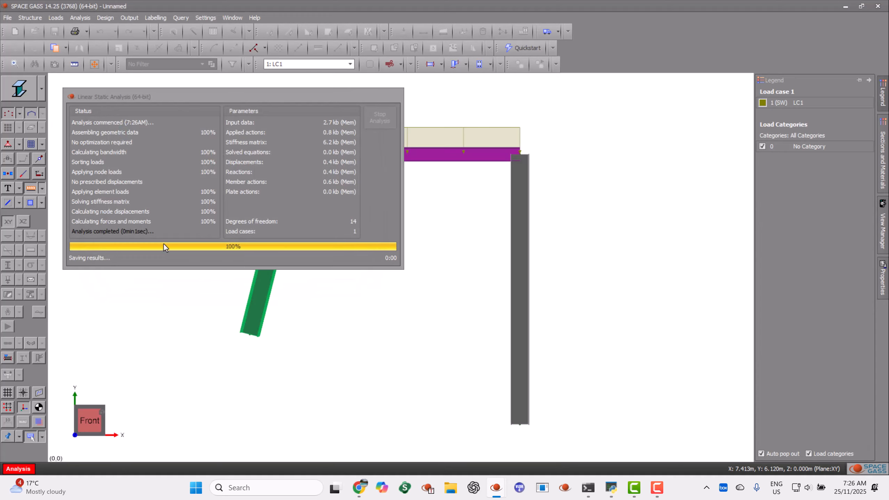
pyautogui.click(31, 237)
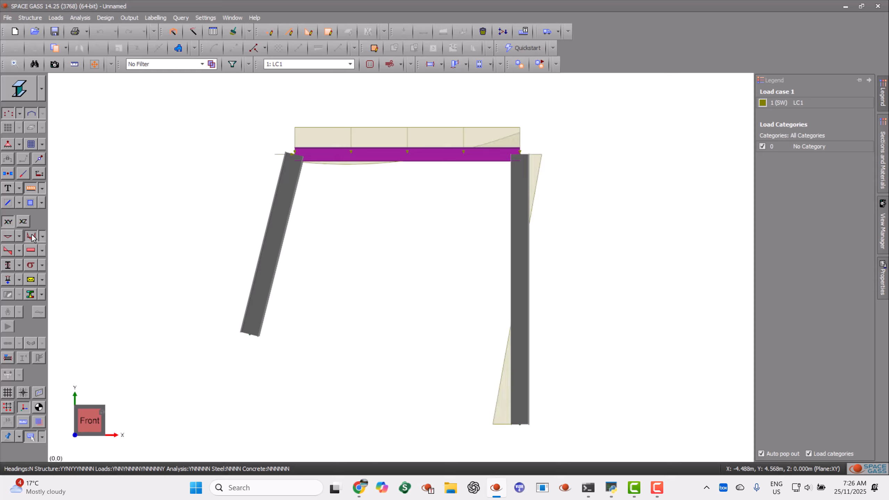
# Hide the load display and enlarge the scale of the frame's bending moment diagram.
pyautogui.click(31, 188)
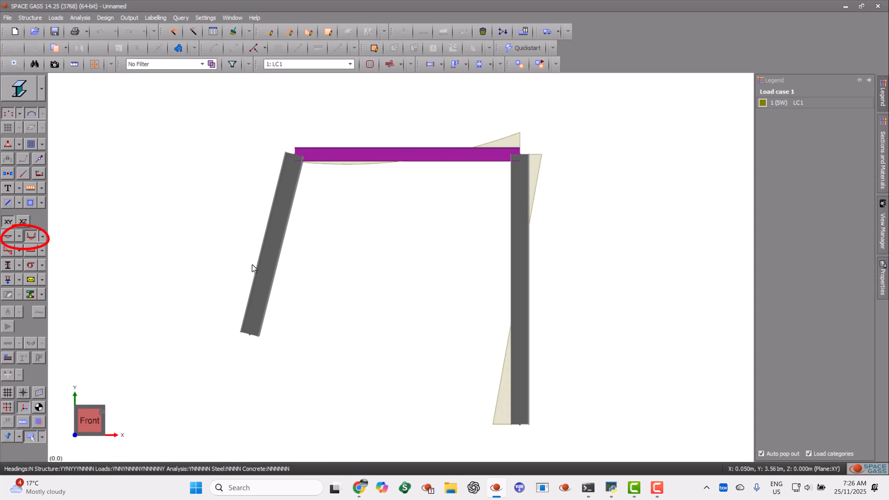
pyautogui.keyDown('ctrl'); pyautogui.scroll(5, 311, 273); pyautogui.keyUp('ctrl')
pyautogui.keyDown('ctrl'); pyautogui.scroll(4, 336, 278); pyautogui.keyUp('ctrl')
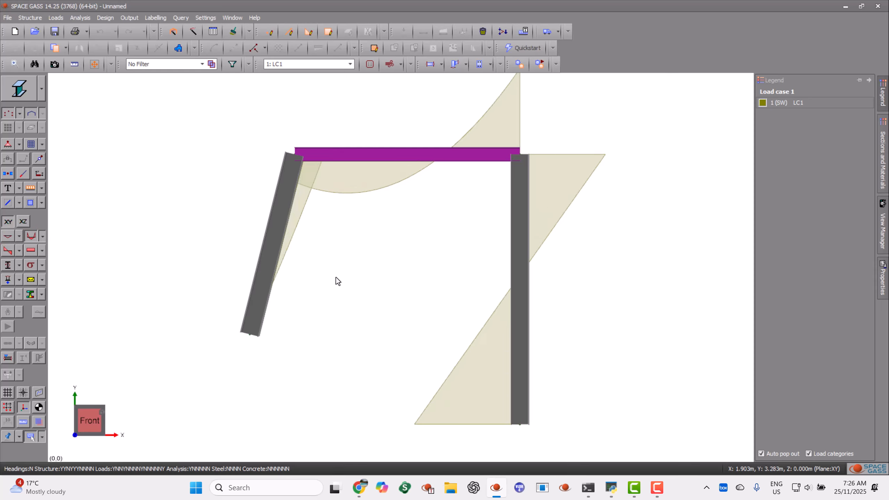
# Label the bending moment diagram with its moment values.
pyautogui.click(9, 188)
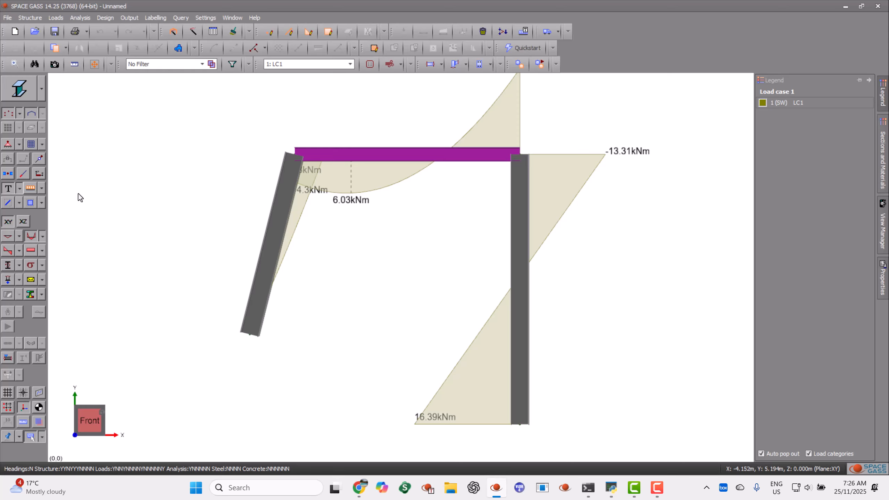
pyautogui.scroll(-2, 413, 275)
pyautogui.moveTo(413, 276); pyautogui.dragTo(408, 286, button='middle')
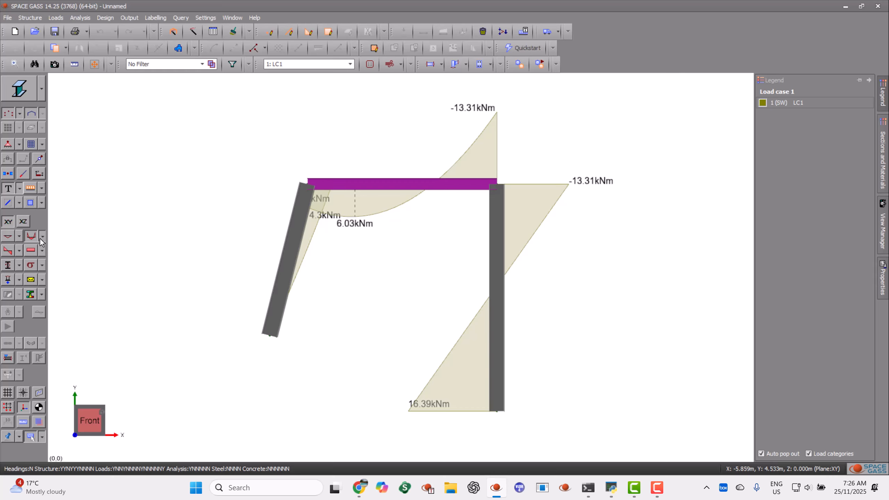
# Show the frame as a wireframe instead of rendered members, with its displaced shape and bending moment diagram displayed together.
pyautogui.click(7, 236)
pyautogui.click(7, 238)
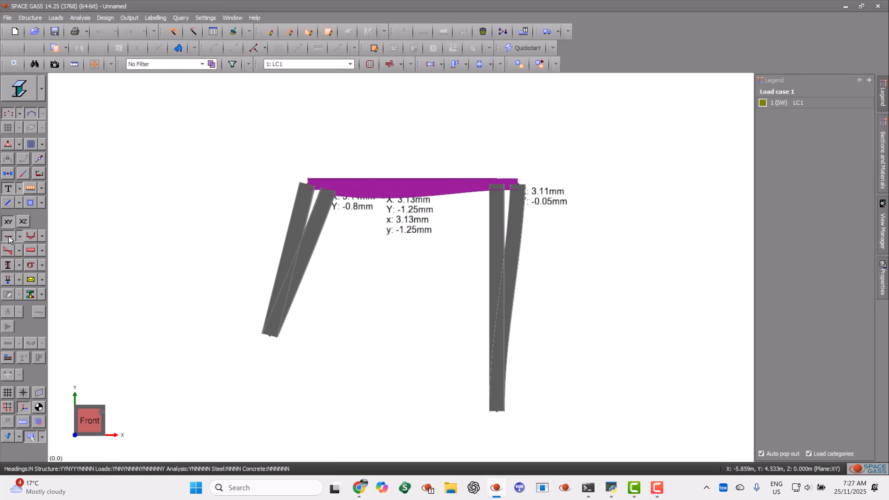
pyautogui.click(41, 94)
pyautogui.click(30, 135)
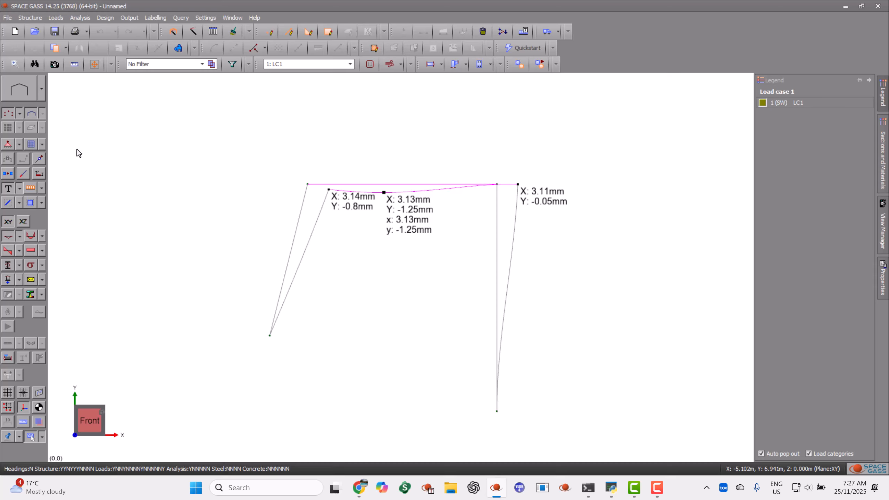
pyautogui.click(31, 236)
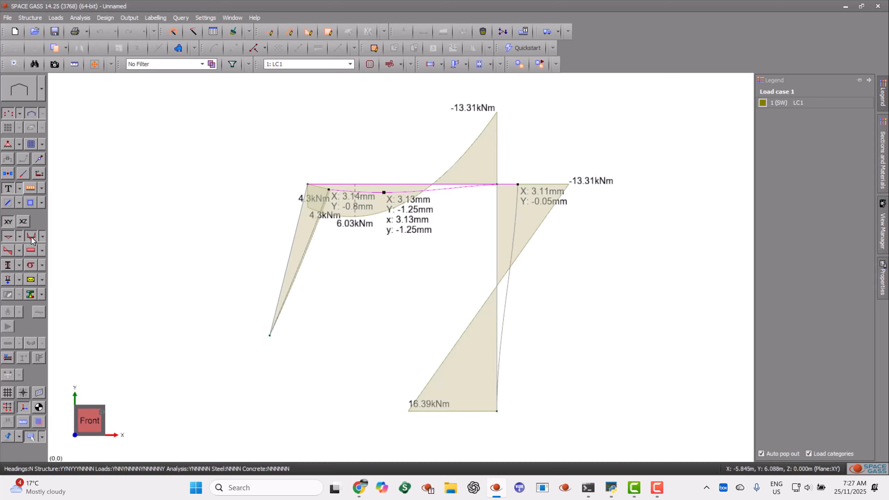